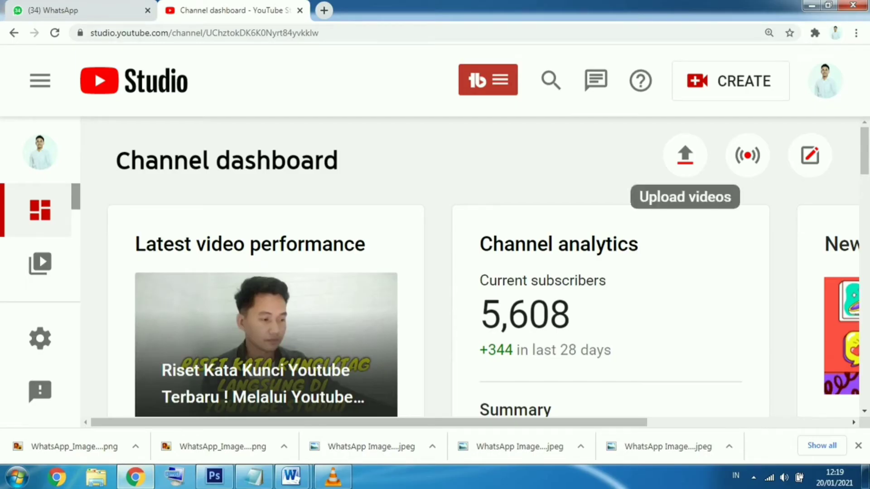
- Start a new video upload with the TES TES file from Local Disk (E:)
click(685, 156)
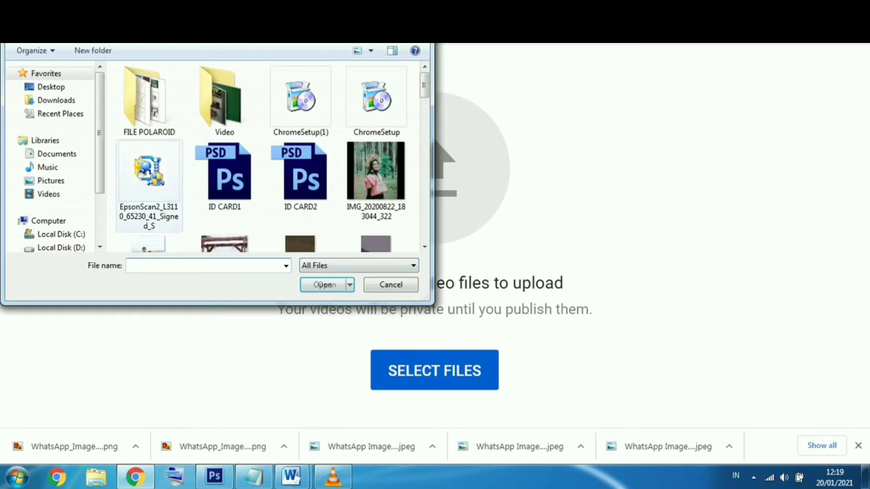
scroll(54, 199, down, 3)
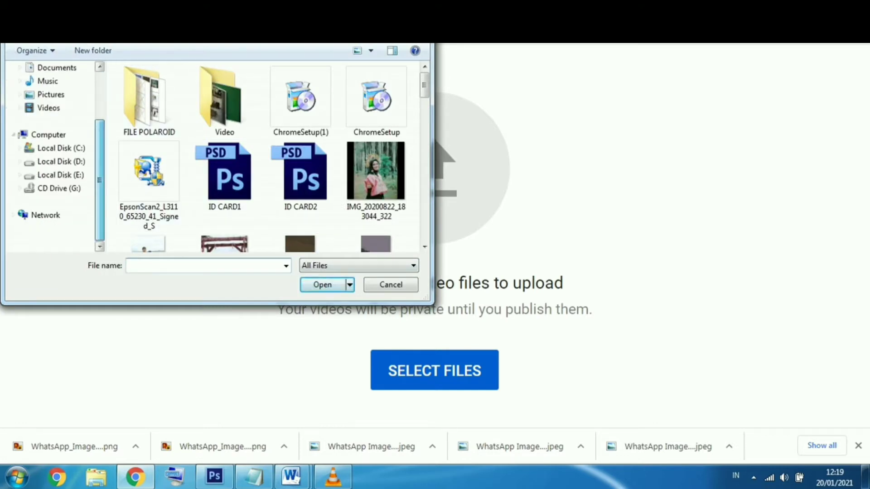
scroll(263, 158, down, 5)
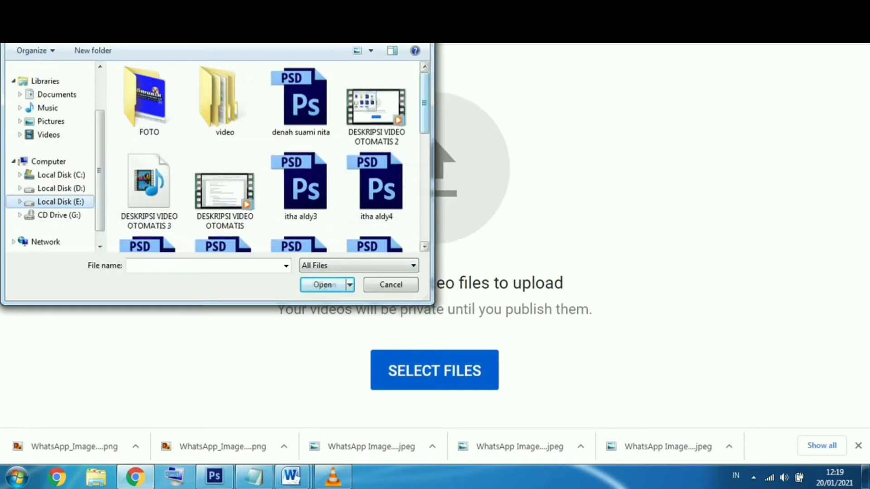
scroll(263, 158, down, 3)
scroll(295, 103, down, 3)
click(225, 204)
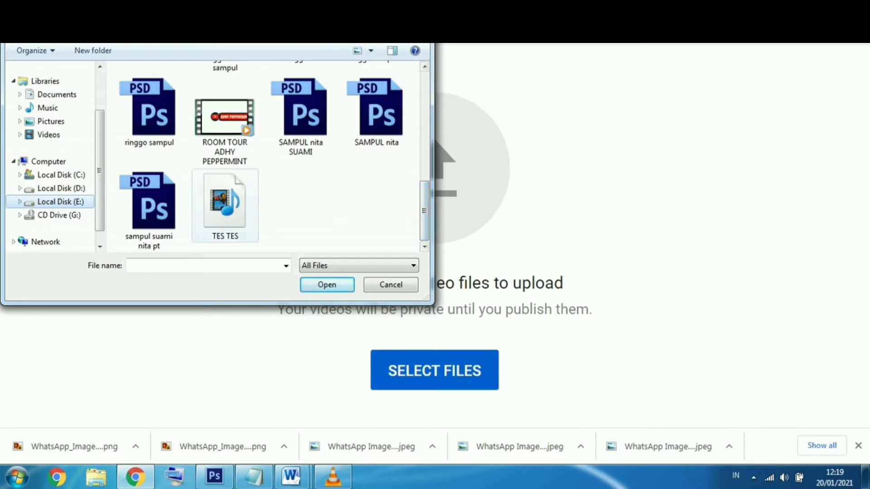
key(Return)
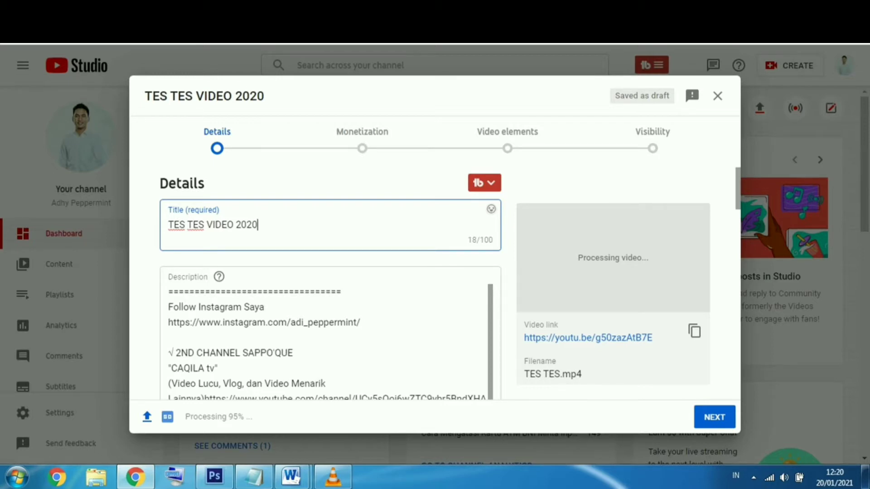
- Place the text cursor on an empty first line above the existing text of the video's description
scroll(168, 283, down, 2)
click(169, 283)
scroll(168, 283, up, 3)
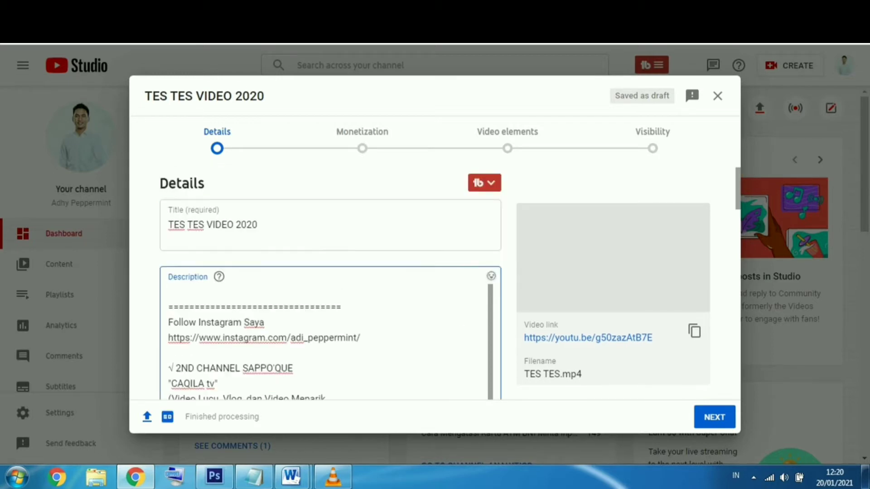
text(vIDEO)
key(BackSpace)
key(BackSpace)
key(BackSpace)
key(BackSpace)
key(BackSpace)
mouse_move(219, 276)
text(kA)
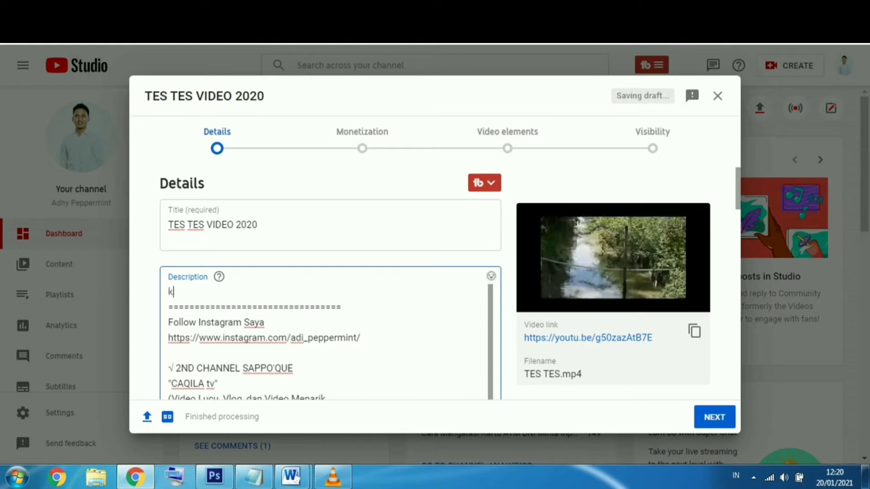
key(BackSpace)
key(BackSpace)
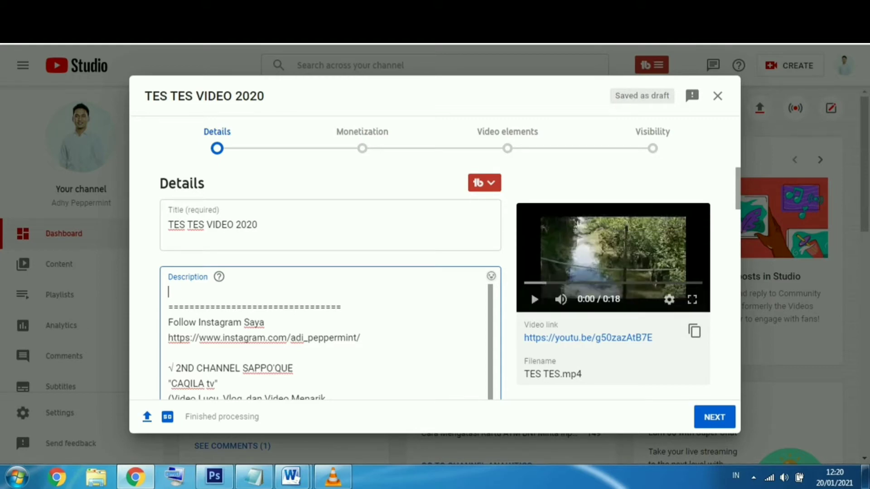
text(Ka)
key(BackSpace)
key(BackSpace)
- Enter "Cara Tulis Dekripsi otomatis" on the first line of the video's description
text(Cara)
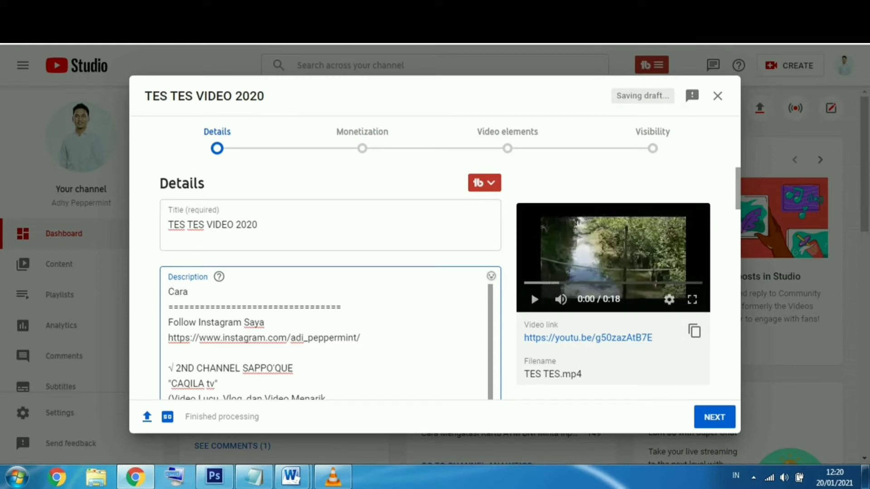
text( Tulis Dekripsi otomatis)
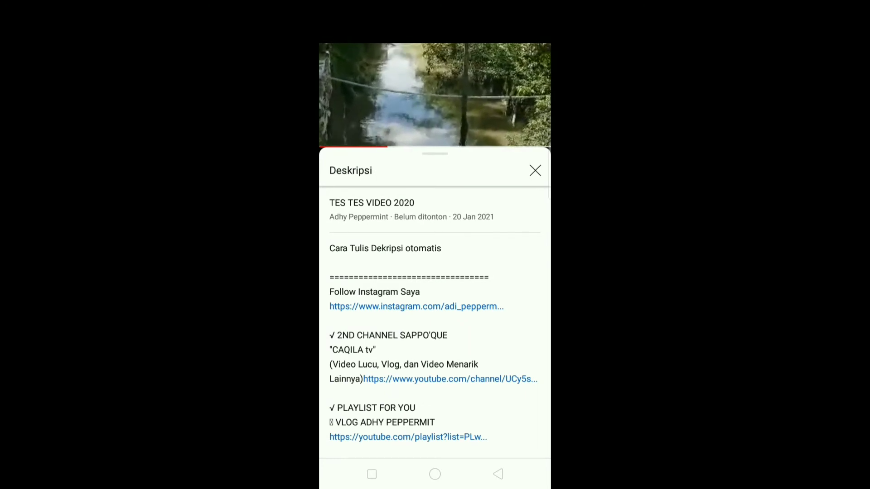
- Review the uploaded video's description, including its channel and playlist links, in the YouTube mobile app
scroll(435, 317, down, 1)
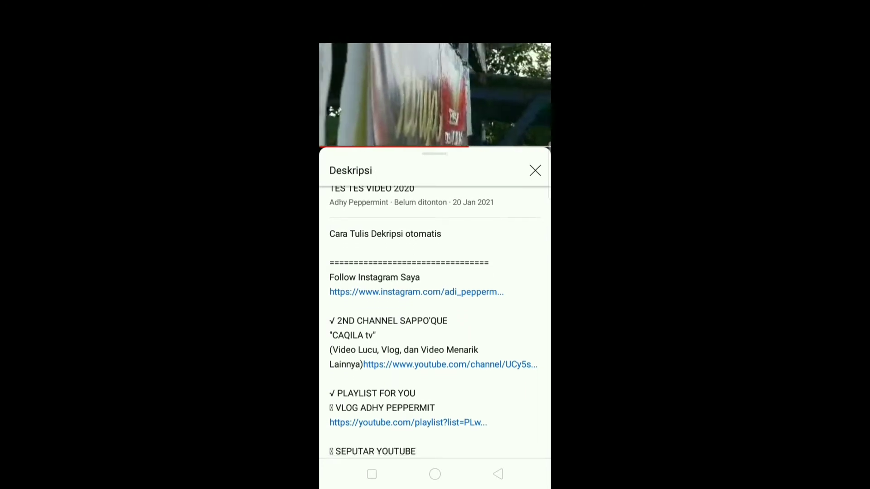
scroll(435, 317, down, 2)
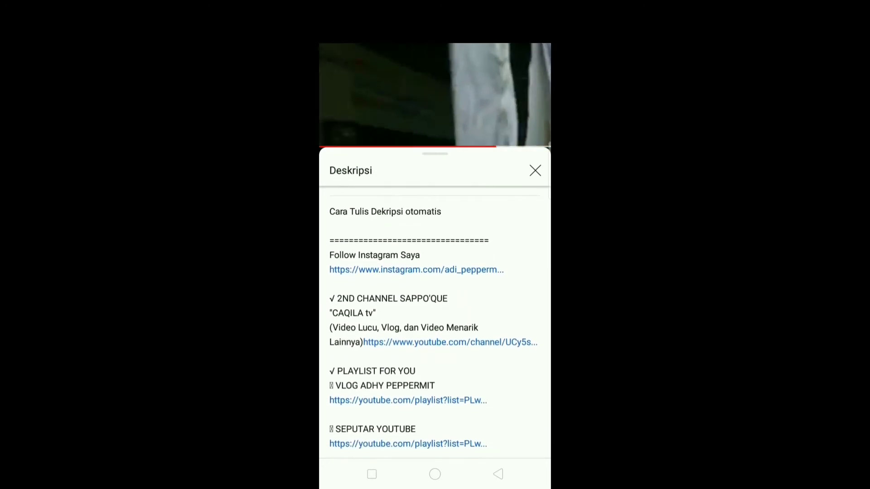
scroll(435, 317, down, 2)
scroll(435, 317, up, 2)
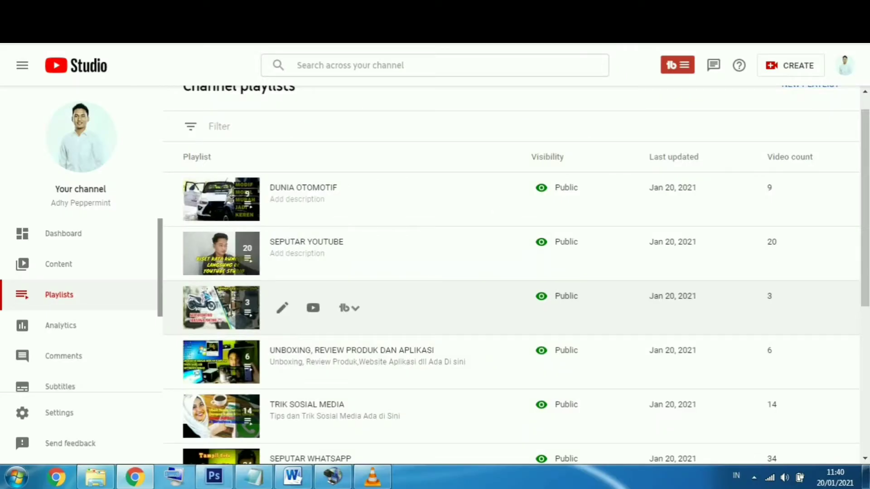
- Open the upload defaults in the channel settings and activate the default description for editing
scroll(81, 295, down, 1)
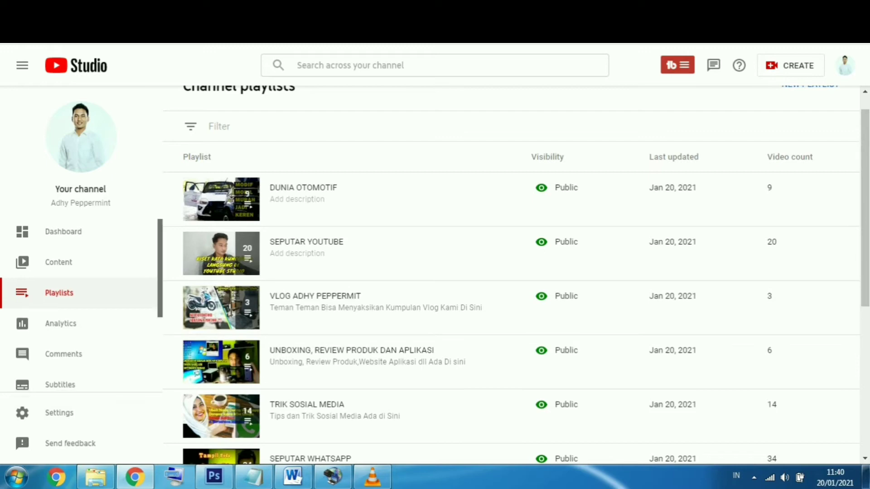
scroll(80, 303, down, 2)
scroll(81, 302, down, 2)
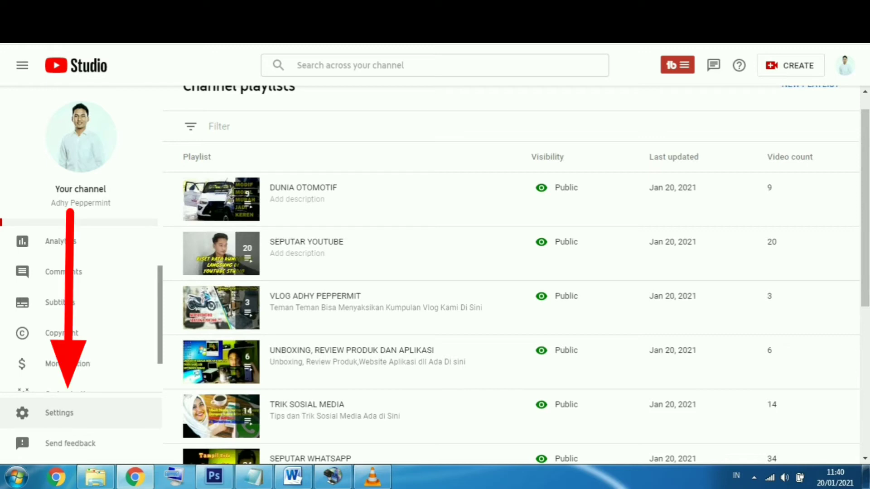
click(59, 412)
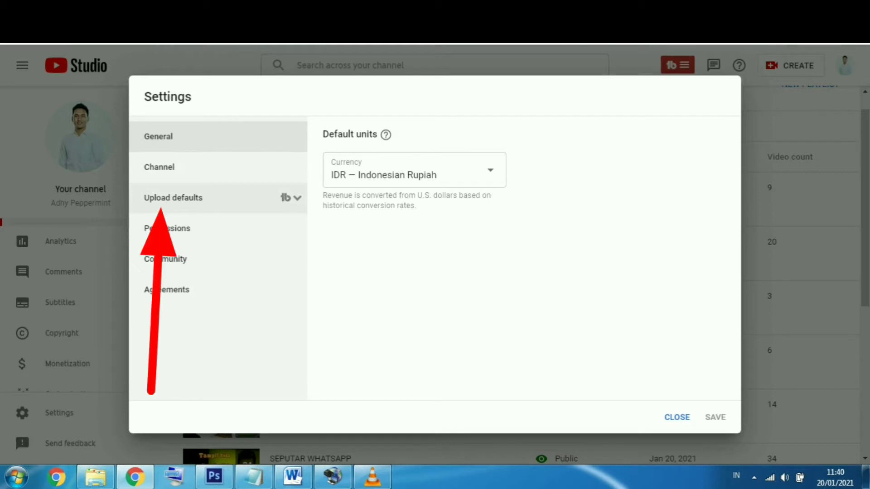
click(173, 197)
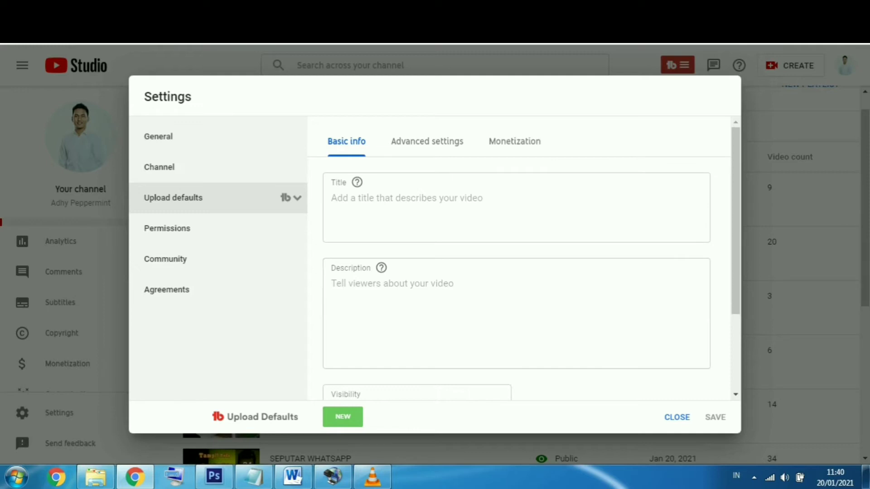
scroll(516, 272, down, 3)
scroll(517, 272, up, 3)
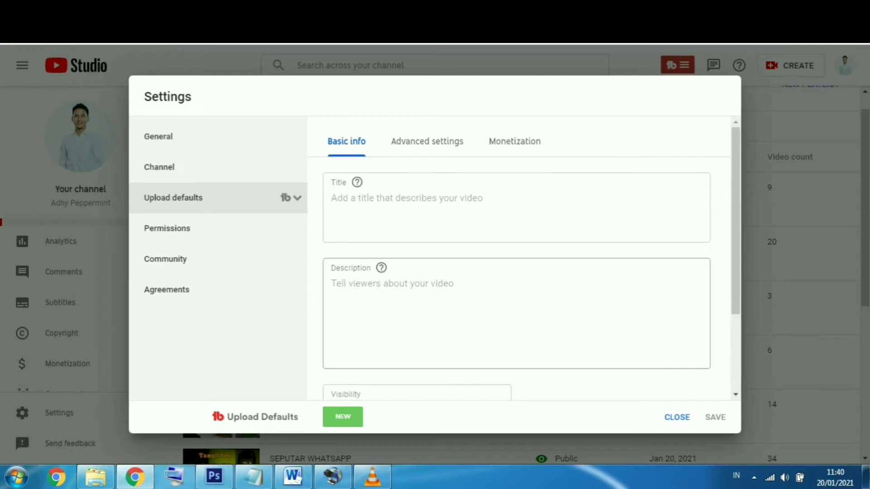
click(332, 284)
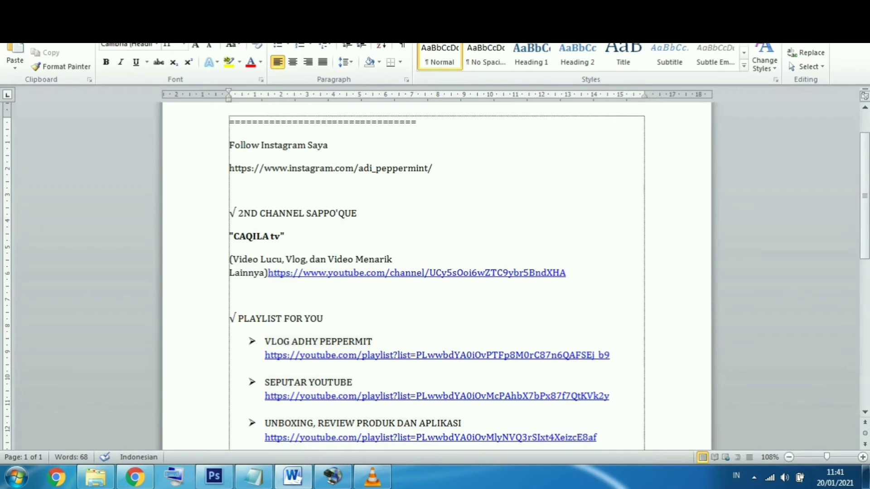
- Switch to Word and read through the prepared description text with its Instagram, second channel and playlist links
scroll(435, 272, up, 3)
scroll(435, 272, down, 6)
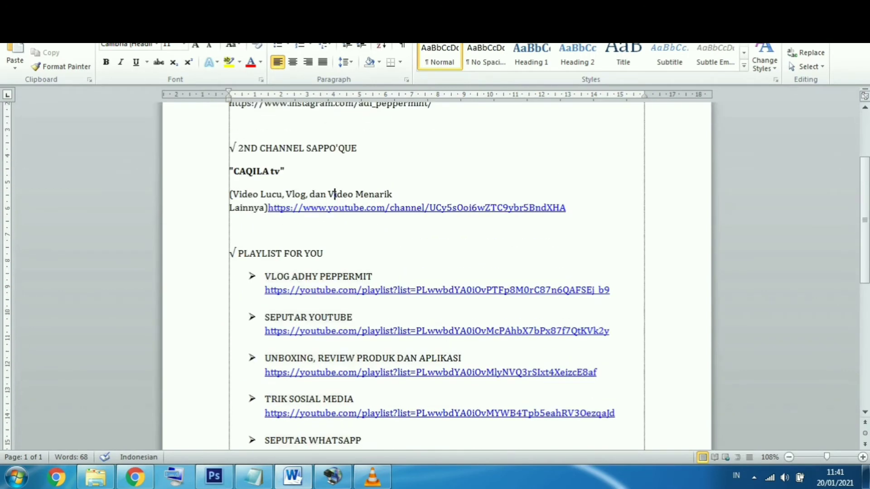
scroll(435, 272, up, 5)
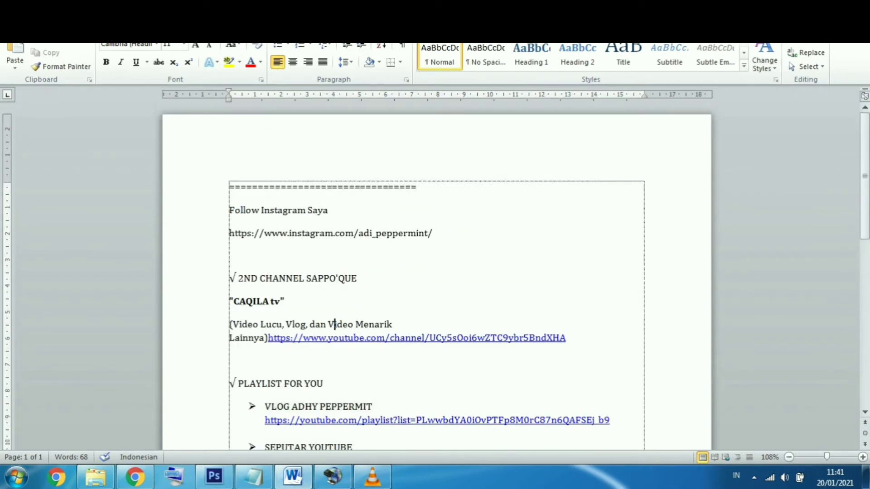
scroll(435, 272, down, 4)
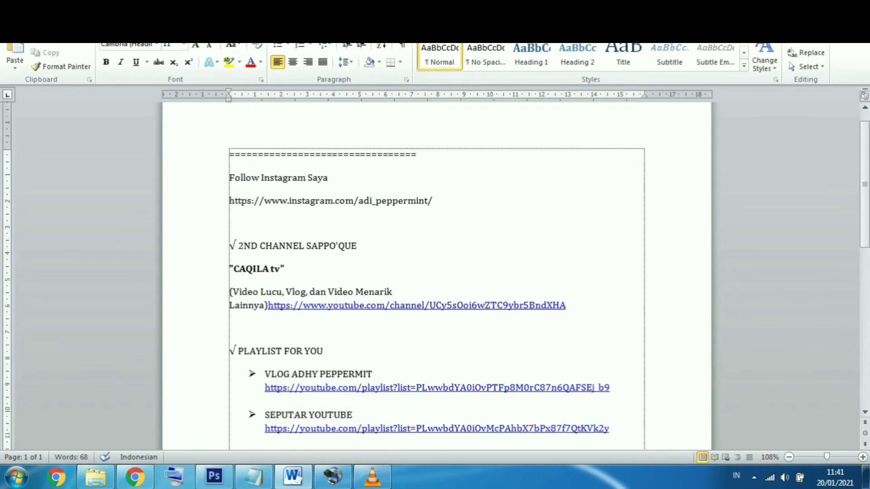
scroll(435, 272, down, 8)
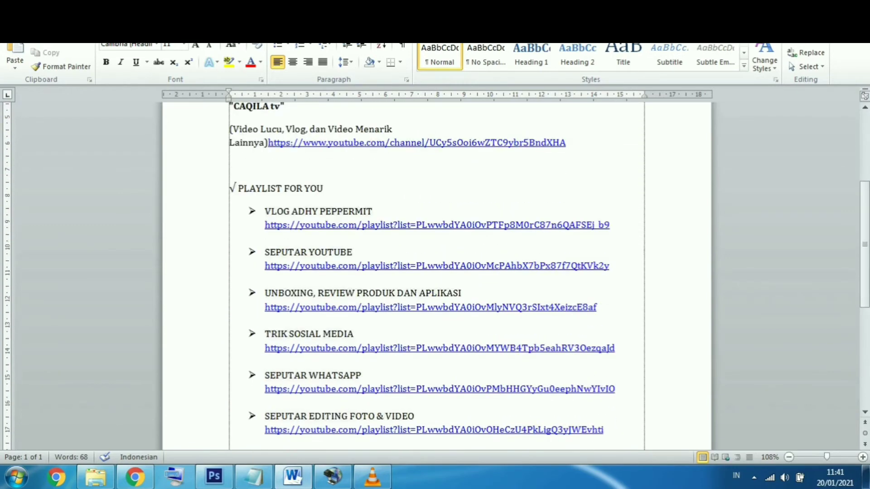
scroll(434, 272, down, 2)
scroll(435, 272, up, 11)
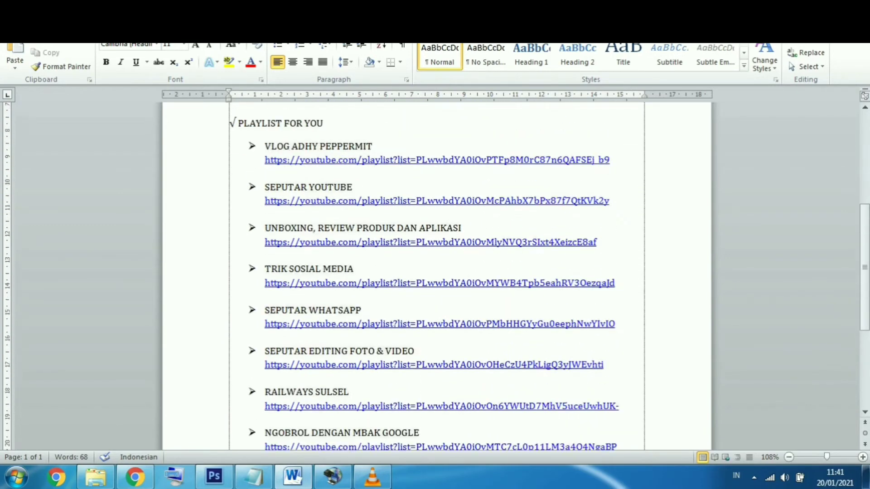
scroll(435, 272, up, 4)
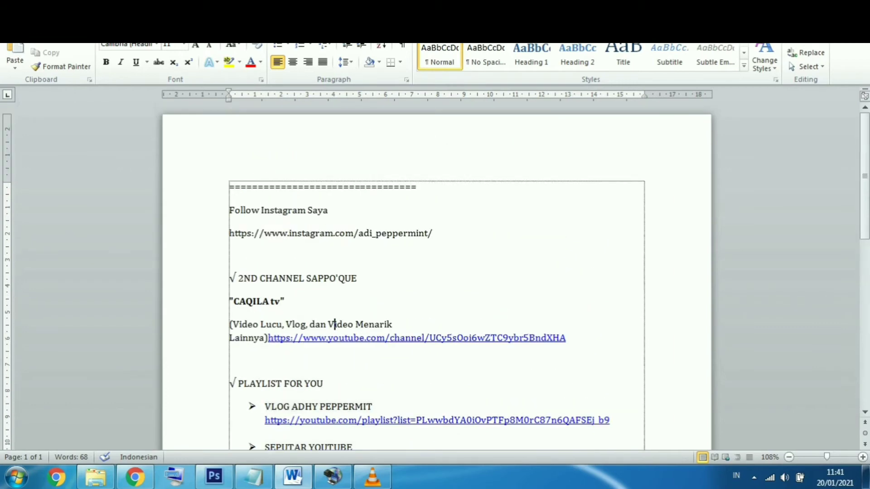
- Copy the whole prepared description from the Word document into the default description in YouTube Studio's upload defaults
key(ctrl+a)
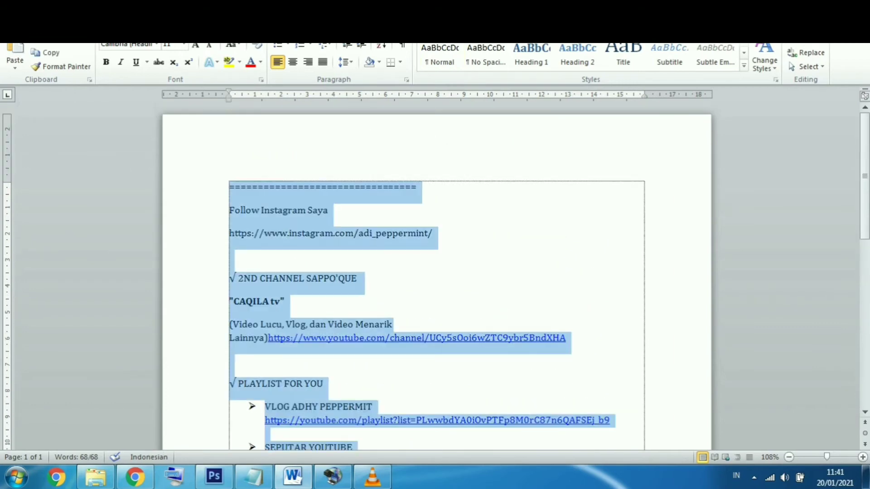
click(435, 272)
scroll(435, 272, down, 14)
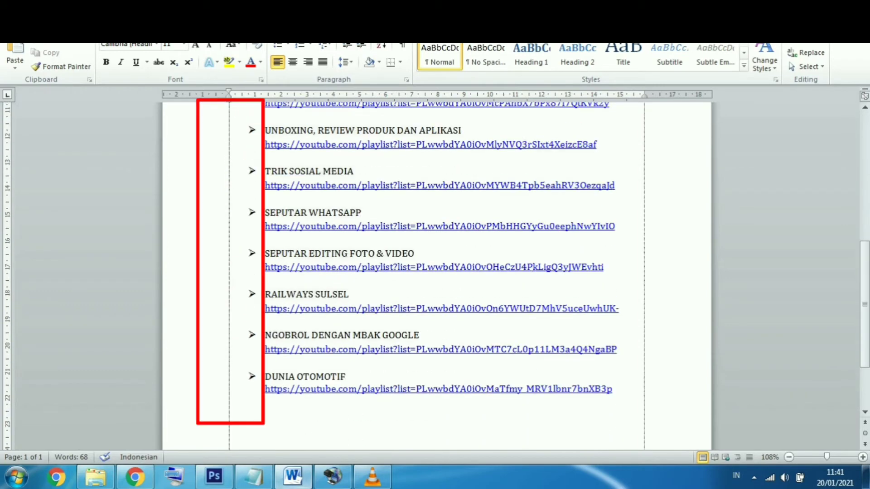
mouse_move(333, 478)
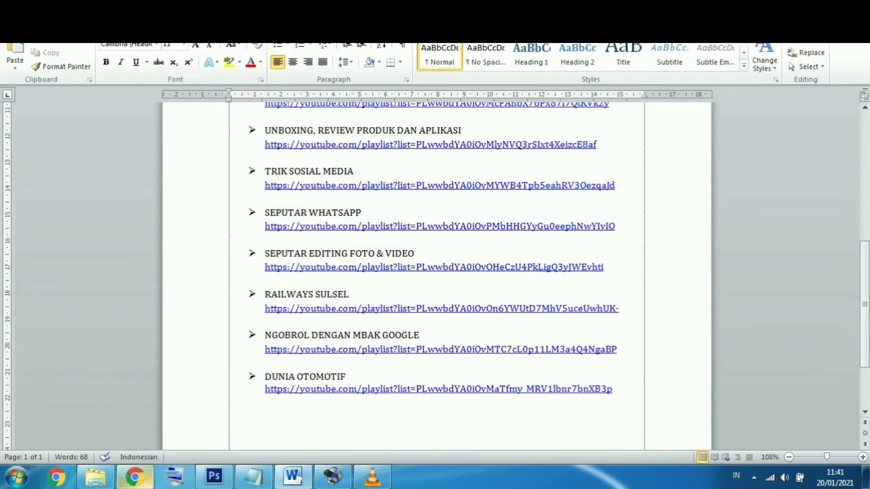
click(134, 478)
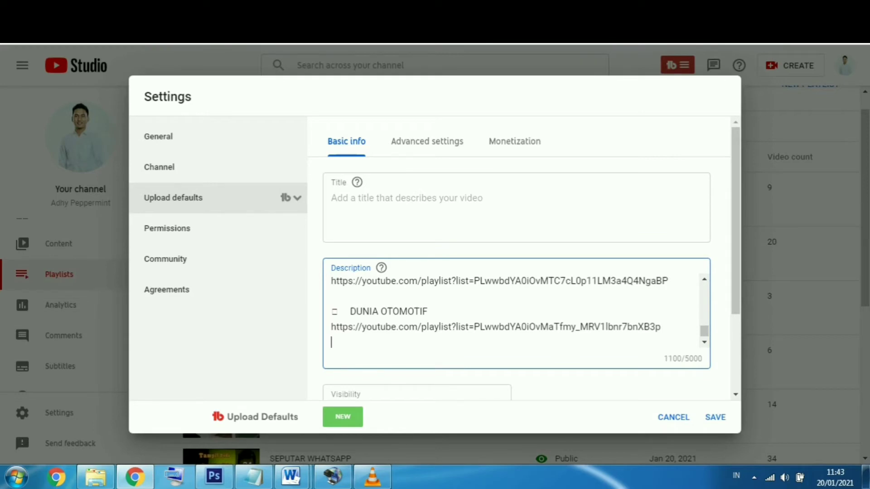
- Add the closing line "Semoga Bermafaat." below the DUNIA OTOMOTIF playlist link in the default description, followed by an empty line
scroll(512, 312, up, 10)
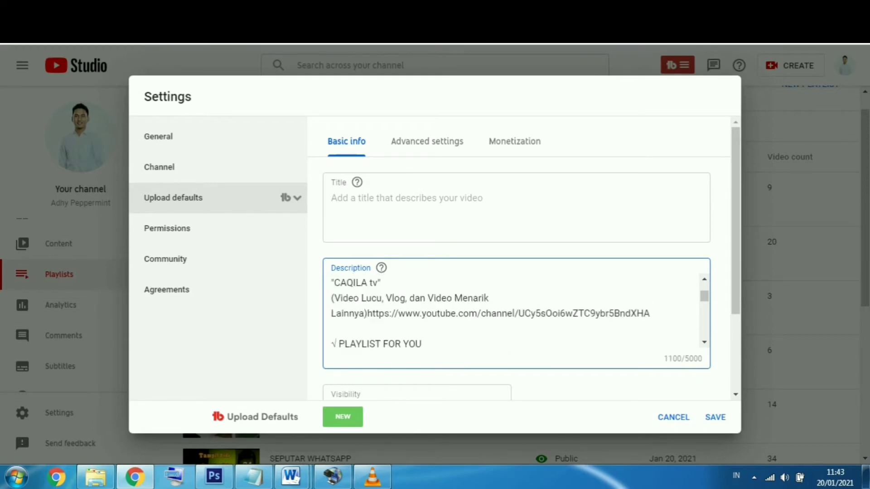
scroll(512, 313, up, 3)
scroll(512, 313, down, 10)
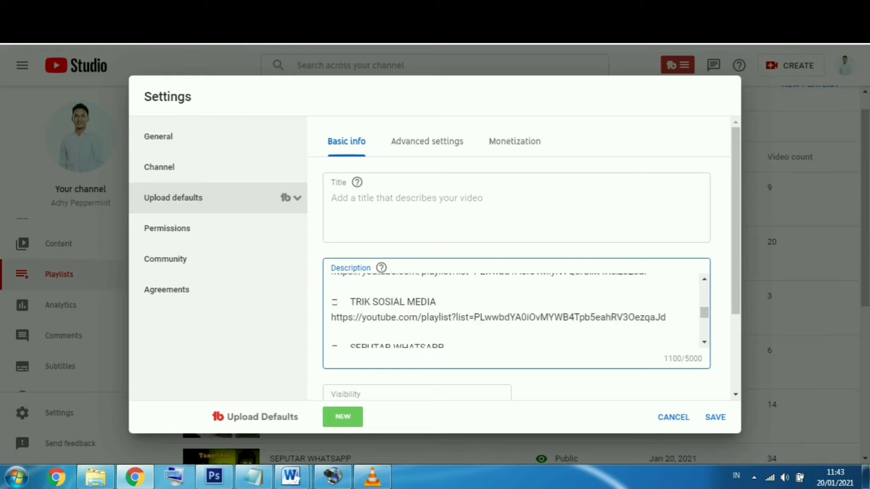
scroll(512, 313, down, 1)
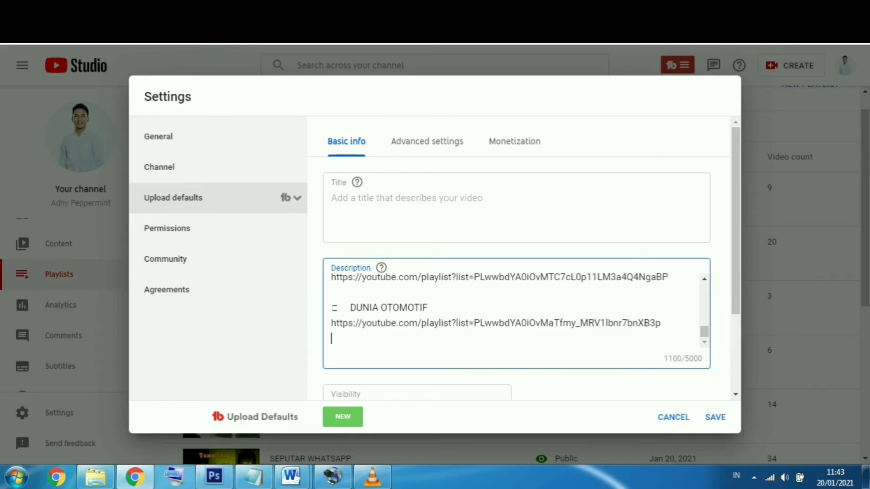
key(Return)
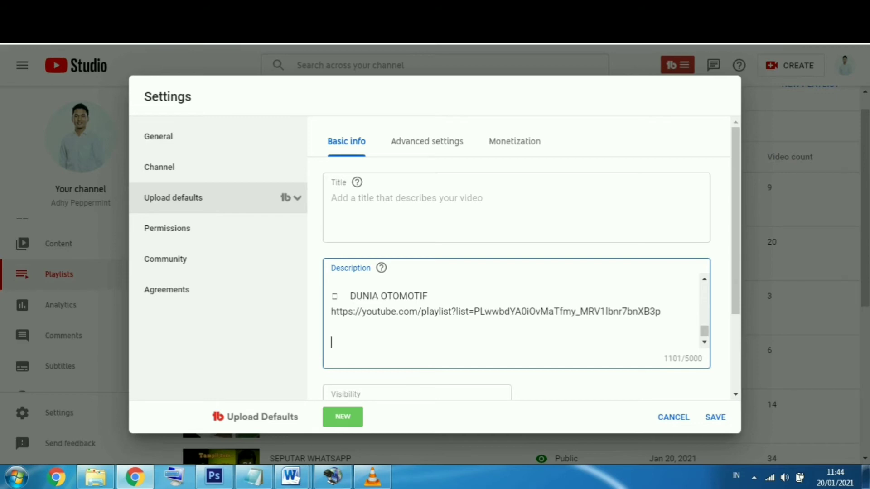
text(Semoga Bermafaat)
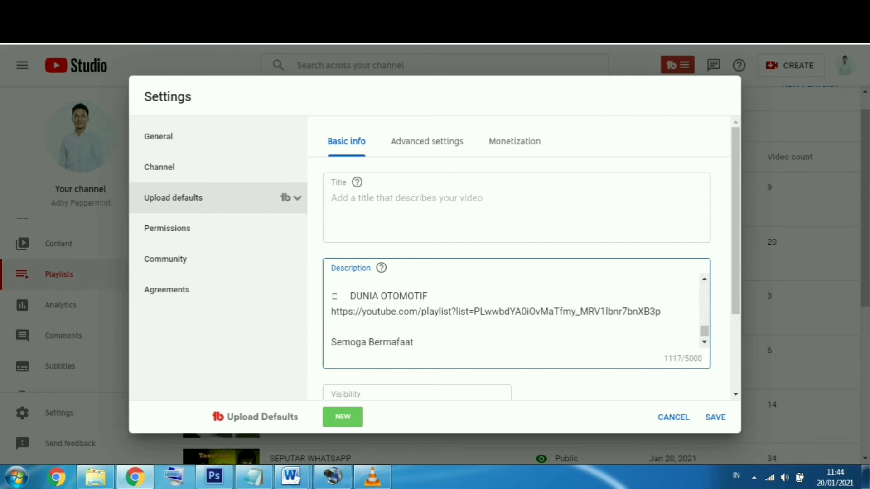
text(.)
key(Return)
key(Return)
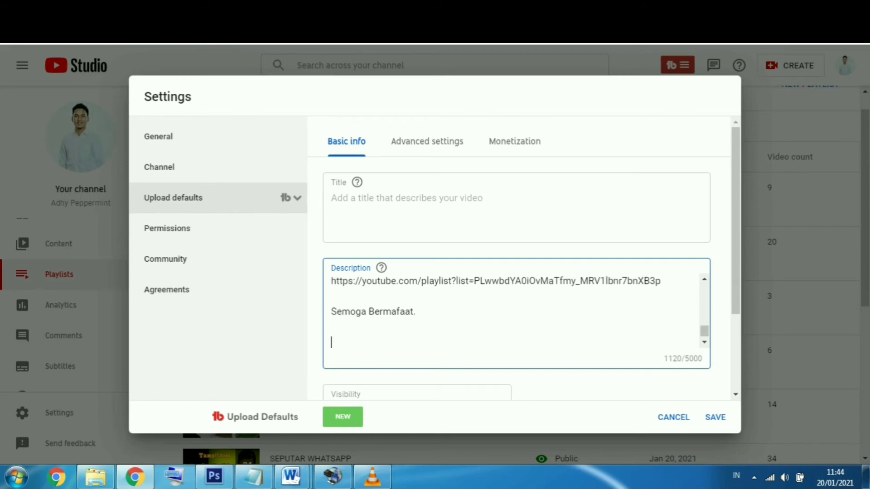
- Add a signature line with the channel name in capitals followed by 2021 below "Semoga Bermafaat." in the default description
text(adhy)
key(BackSpace)
key(BackSpace)
key(BackSpace)
key(BackSpace)
text(ADHY PEPPERMINT)
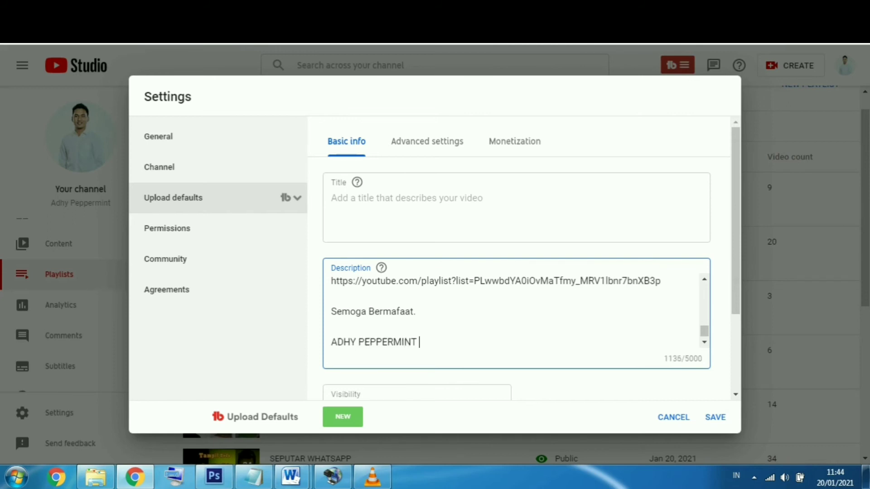
text( 2021)
scroll(526, 263, down, 2)
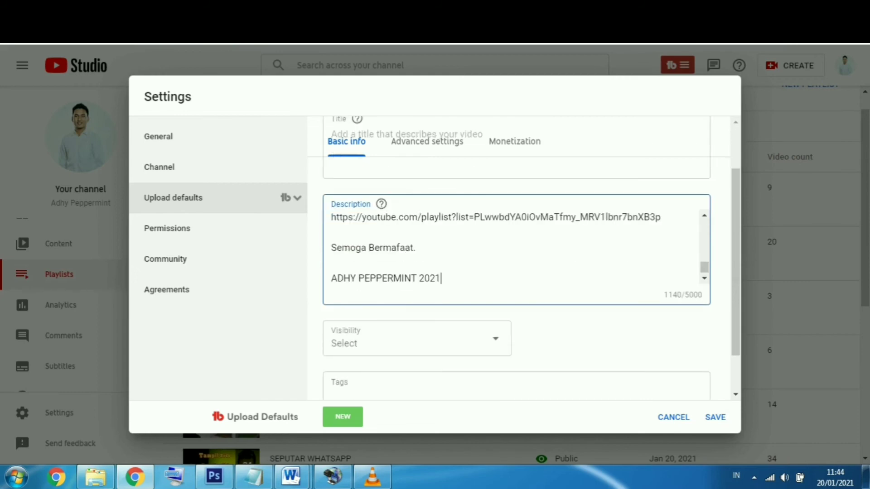
scroll(526, 279, down, 1)
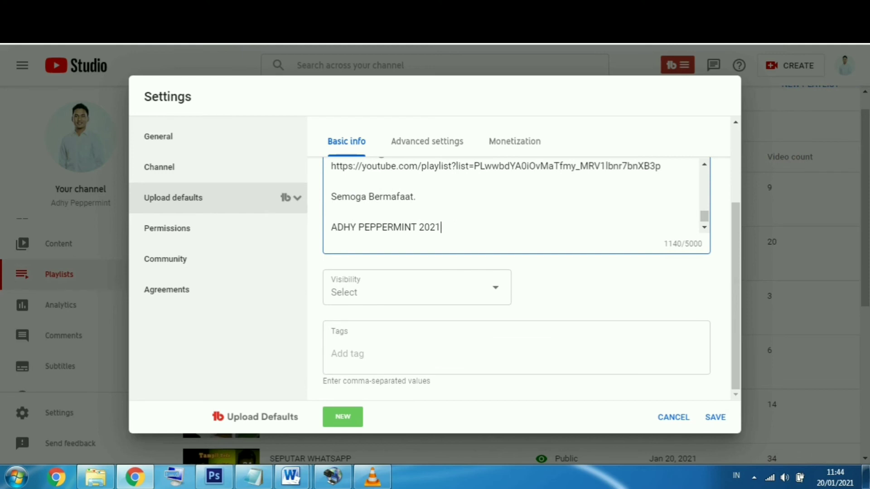
scroll(525, 279, up, 1)
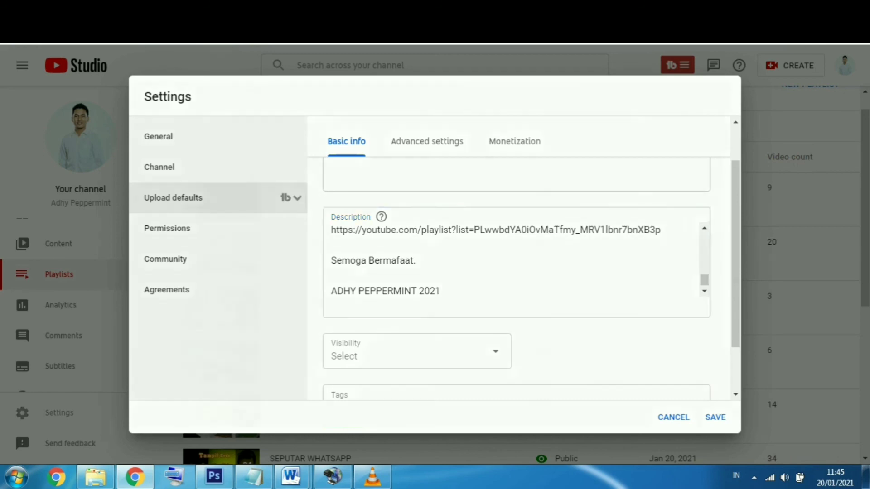
key(Escape)
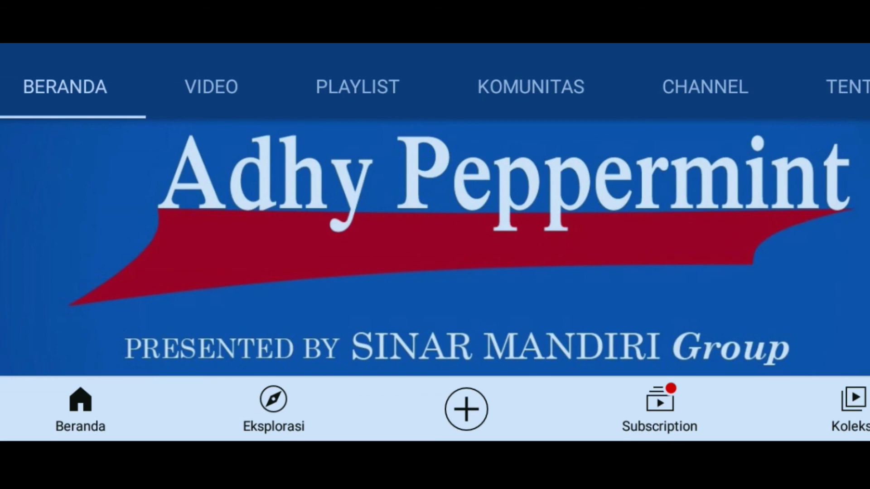
- Switch to the YouTube mobile app and look through the channel's Beranda page from the banner down through its video lists
drag(117, 273, 89, 132)
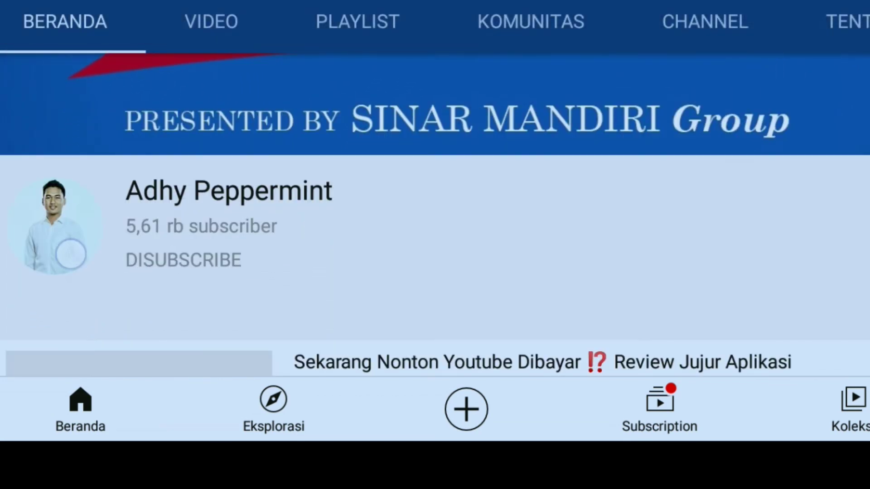
drag(70, 253, 75, 173)
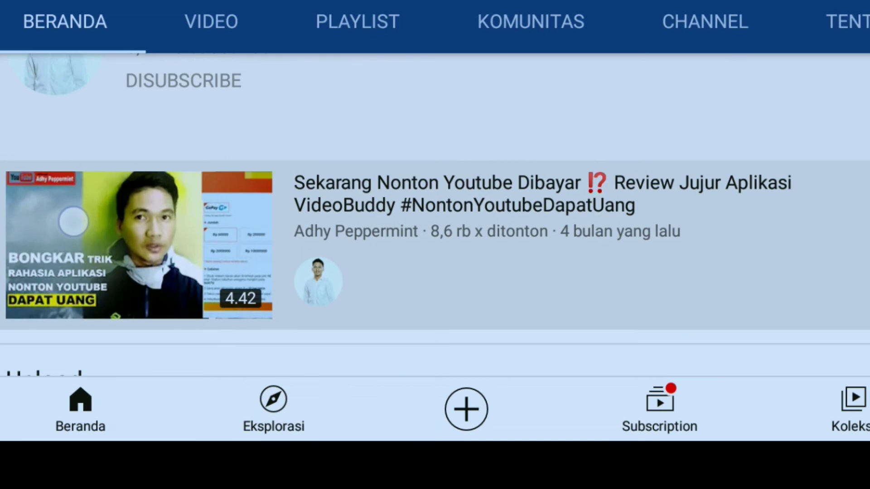
drag(57, 358, 27, 140)
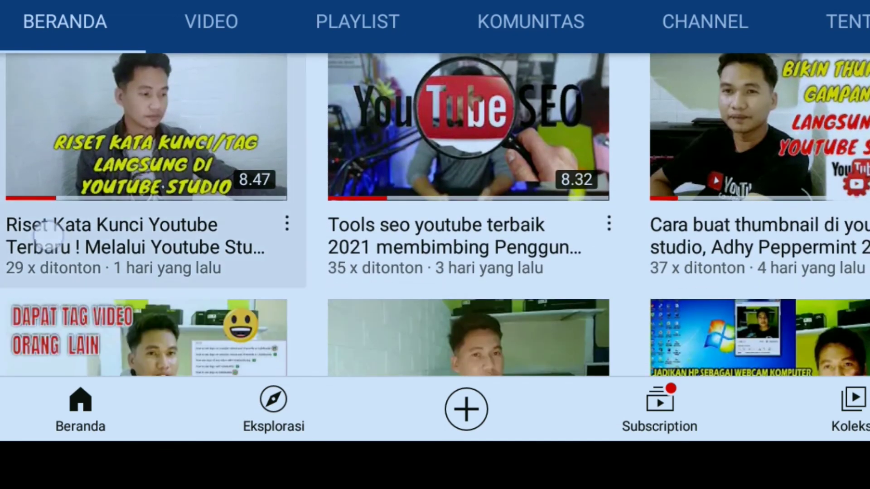
drag(43, 213, 42, 132)
drag(76, 298, 59, 110)
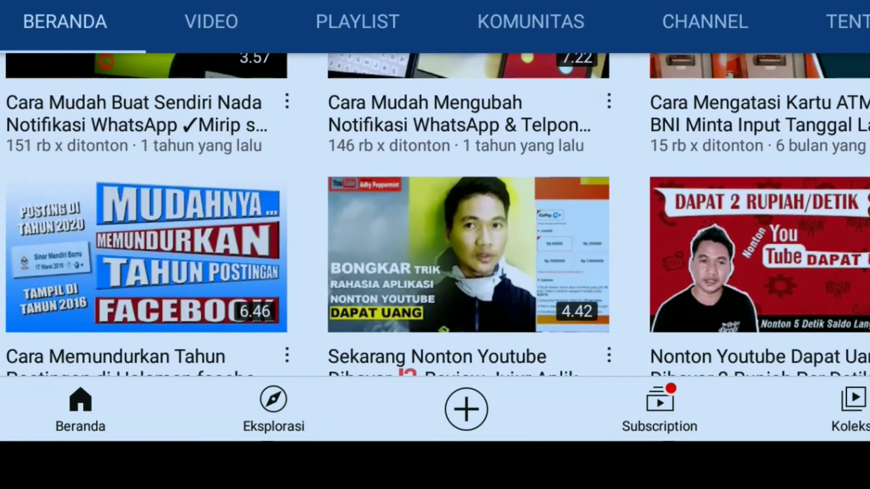
drag(46, 236, 48, 127)
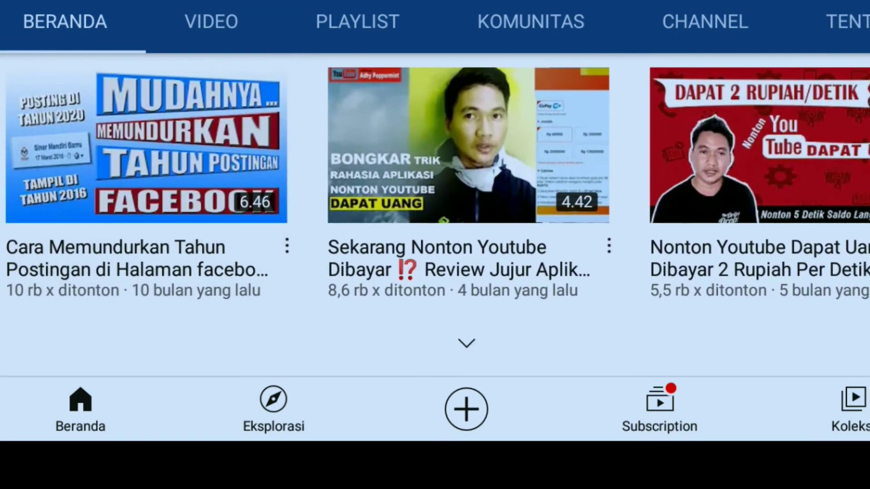